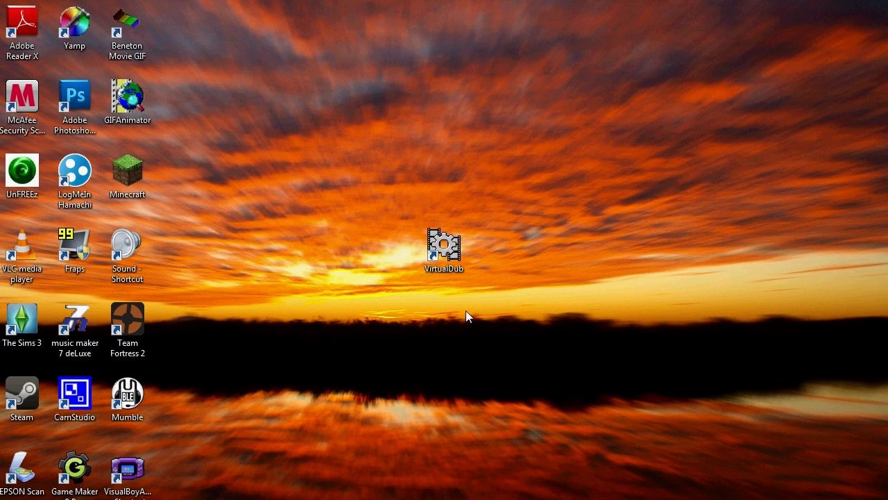
Launch VirtualDub from the desktop and enter AVI capture mode
{"action": "double_click", "coordinate": [442, 246]}
{"action": "left_click", "coordinate": [11, 22]}
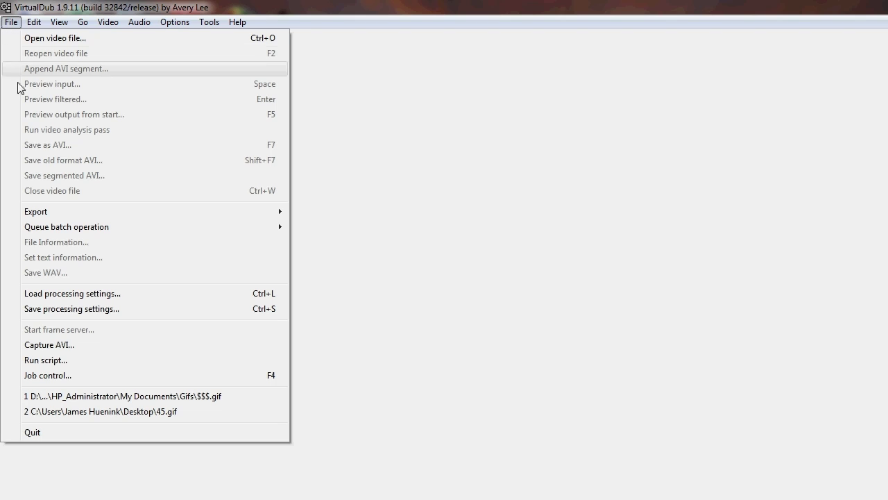
{"action": "left_click", "coordinate": [32, 346]}
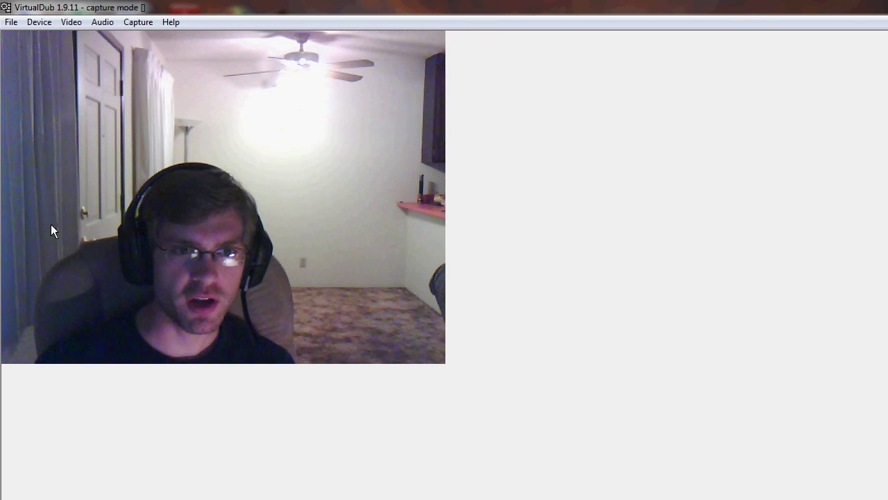
Review the capture device list and choose Overlay as the display mode for the webcam video
{"action": "left_click", "coordinate": [39, 22]}
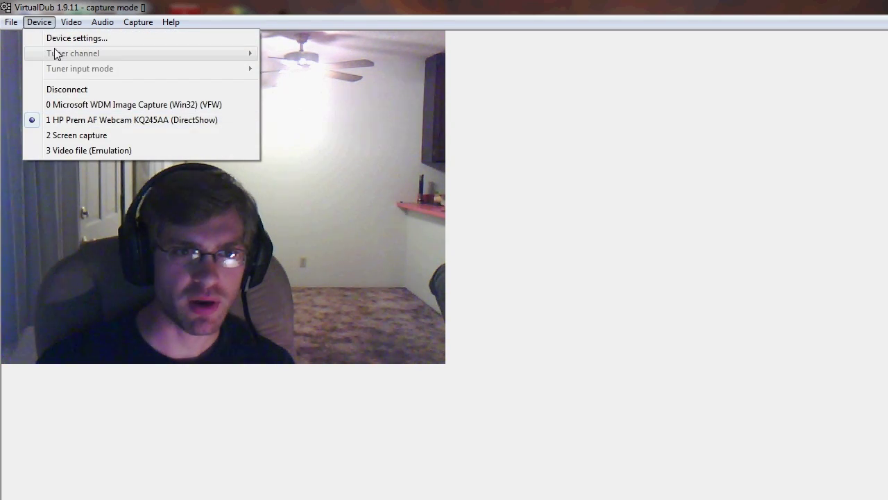
{"action": "mouse_move", "coordinate": [73, 23]}
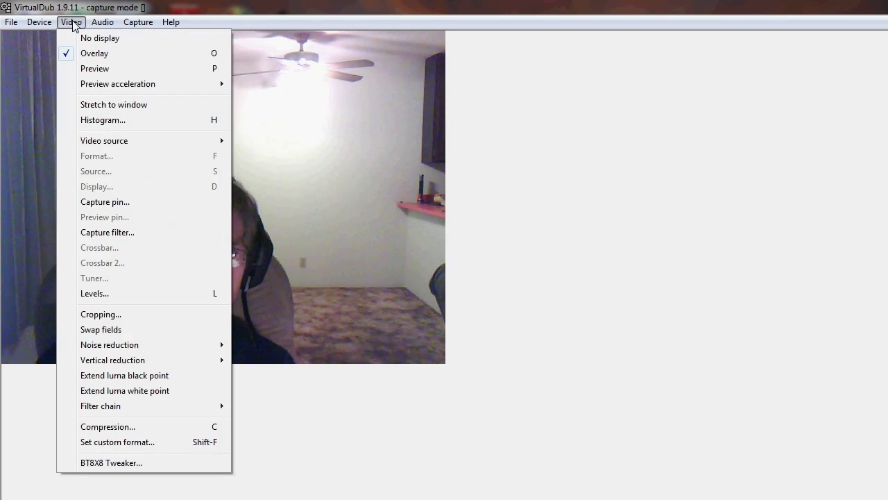
{"action": "left_click", "coordinate": [85, 56]}
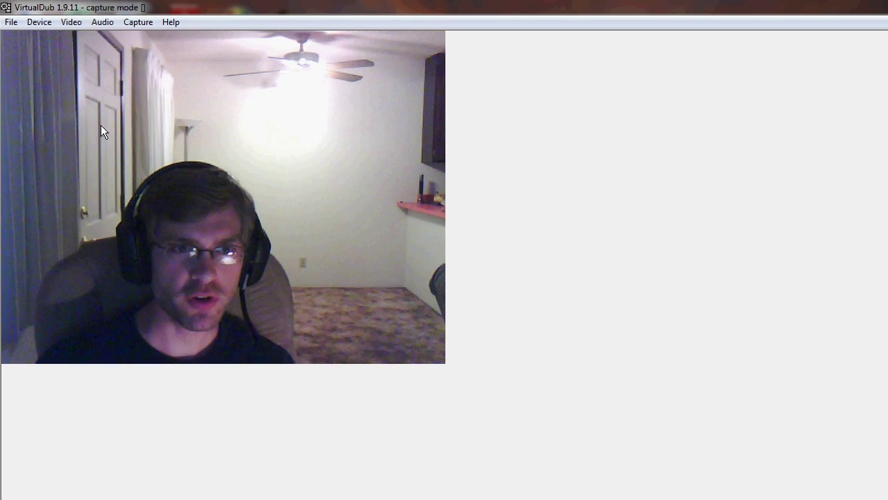
Set the capture file to an AVI named Stick death on the Desktop
{"action": "left_click", "coordinate": [10, 22]}
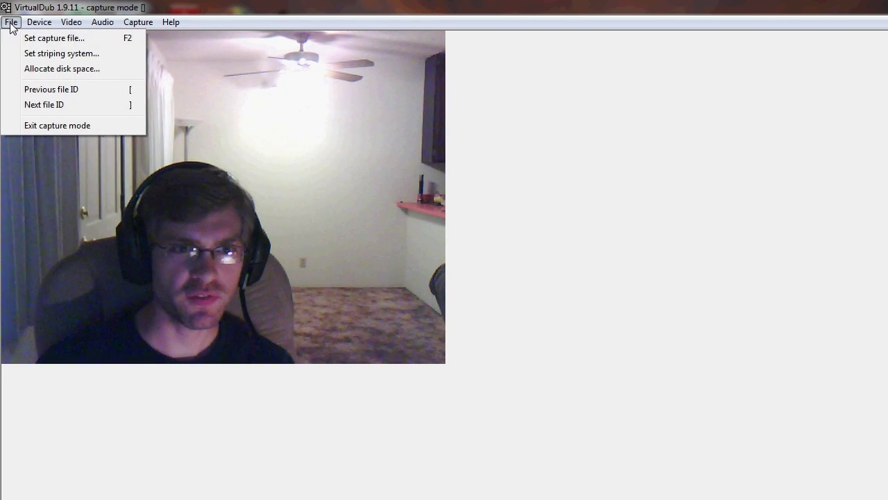
{"action": "left_click", "coordinate": [23, 41]}
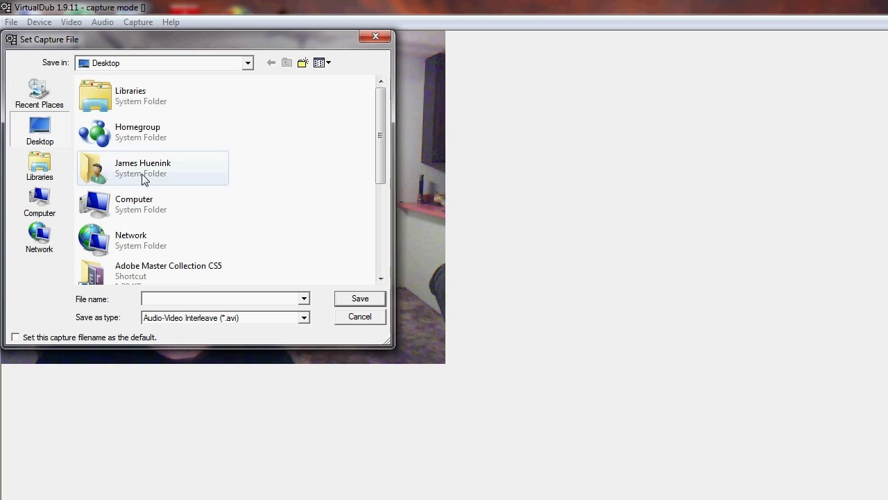
{"action": "left_click", "coordinate": [247, 64]}
{"action": "left_click", "coordinate": [212, 36]}
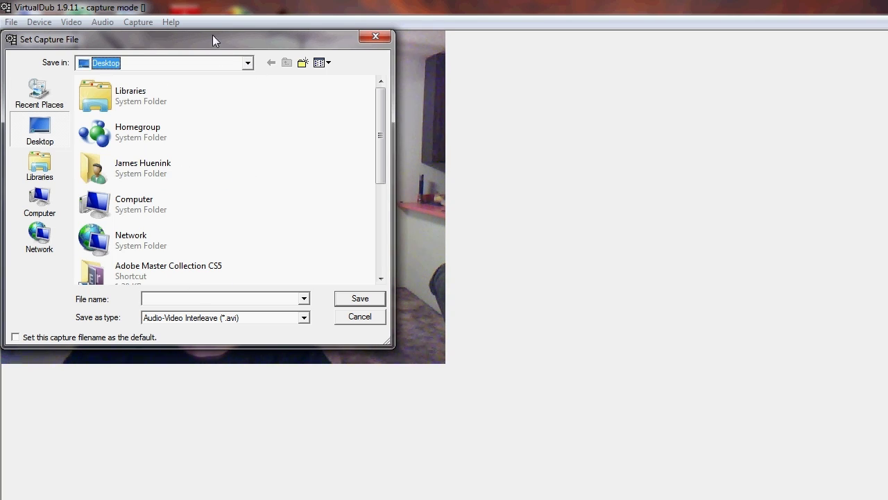
{"action": "left_click", "coordinate": [168, 300]}
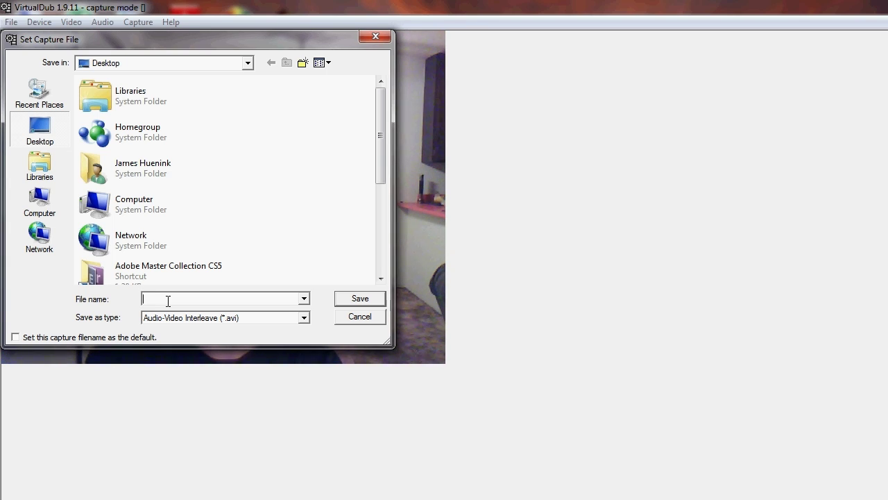
{"action": "type", "text": "Stick death"}
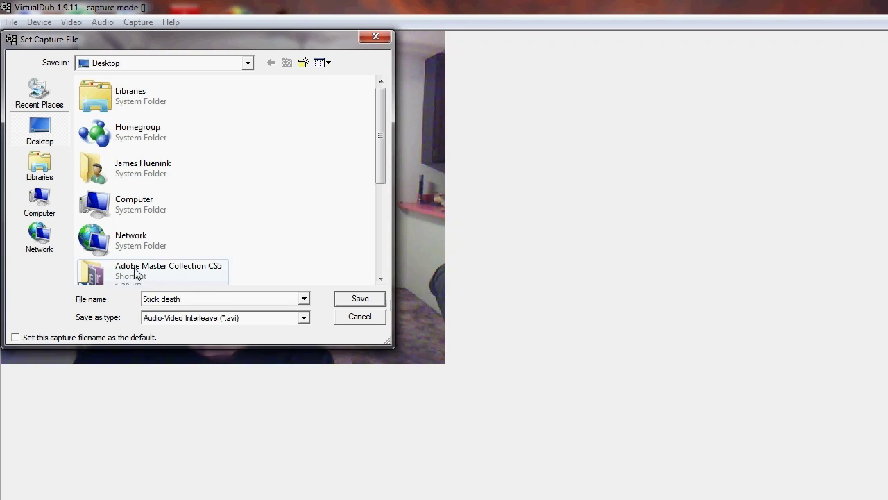
{"action": "left_click", "coordinate": [360, 298]}
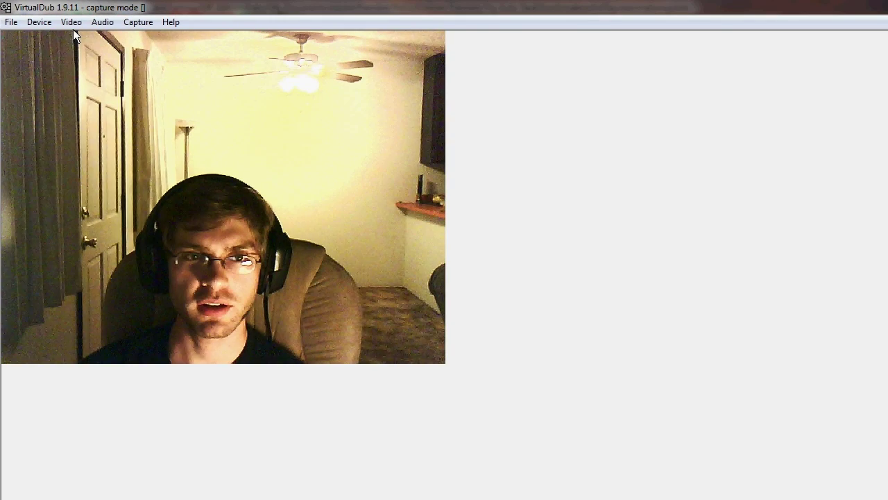
Apply the capture pin's stream format with a frame rate of 10.000, YUY2 color space and 640 x 480 output size
{"action": "left_click", "coordinate": [73, 25]}
{"action": "left_click", "coordinate": [106, 202]}
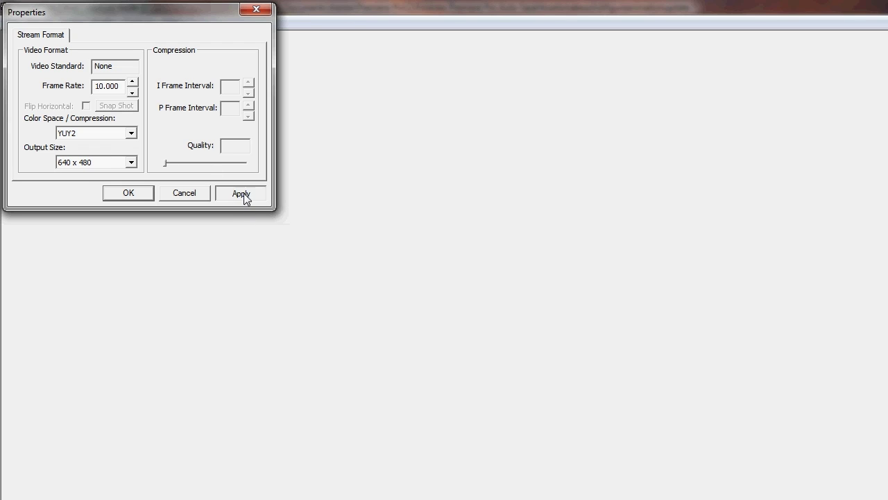
{"action": "left_click", "coordinate": [116, 193]}
Record a webcam video of the action into the capture file, and close VirtualDub
{"action": "left_click", "coordinate": [141, 23]}
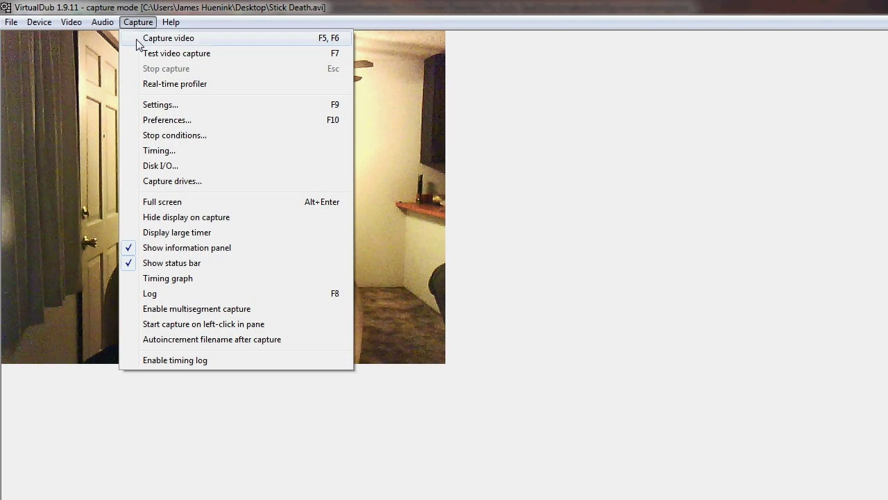
{"action": "left_click", "coordinate": [202, 41]}
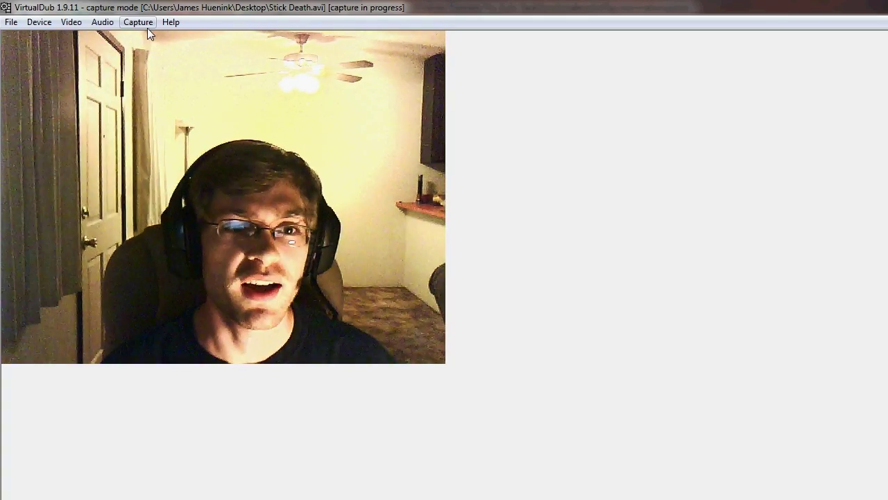
{"action": "left_click", "coordinate": [138, 22]}
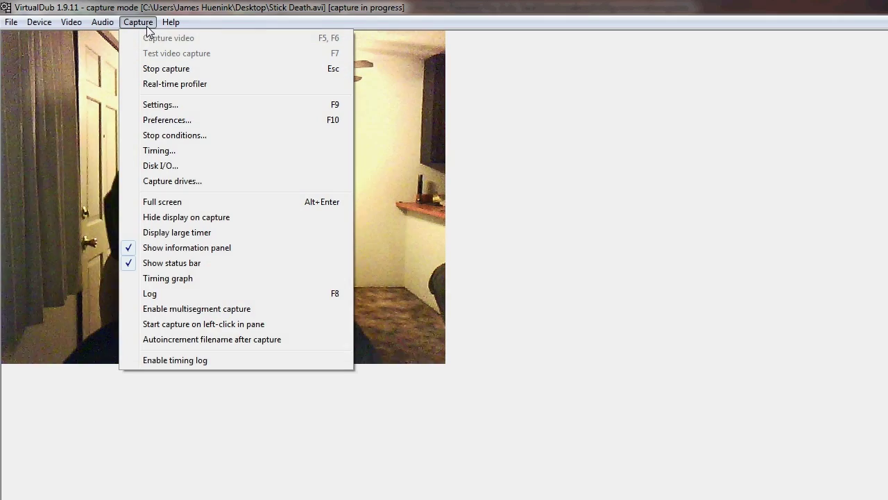
{"action": "left_click", "coordinate": [153, 69]}
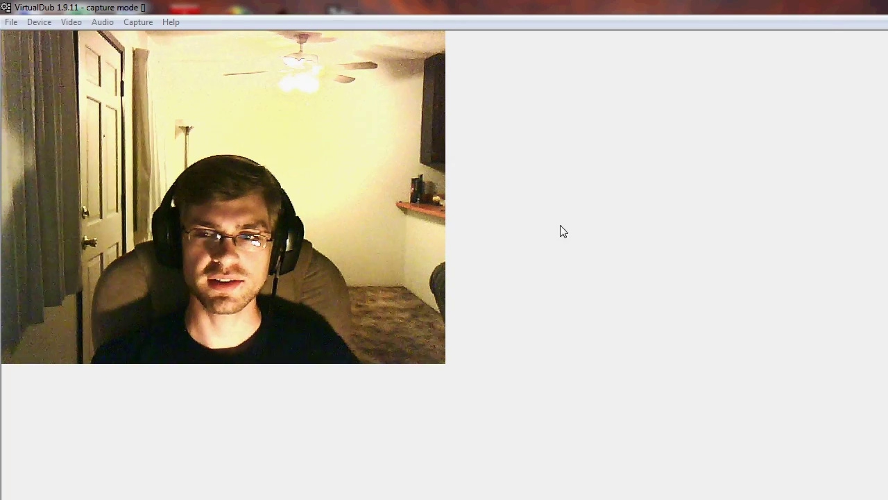
{"action": "left_click", "coordinate": [874, 6]}
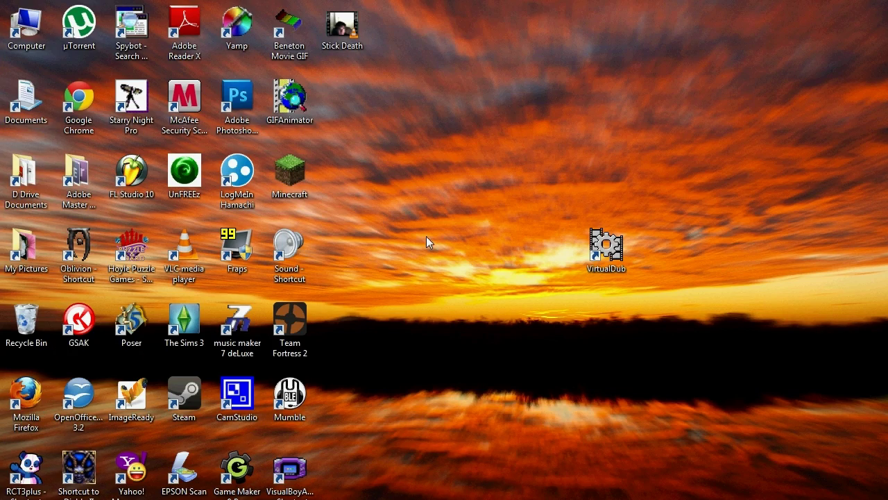
Load the desktop's Stick Death video into Microsoft GIF Animator and delete its first 158 frames
{"action": "double_click", "coordinate": [301, 107]}
{"action": "left_click_drag", "start_coordinate": [342, 27], "coordinate": [352, 141]}
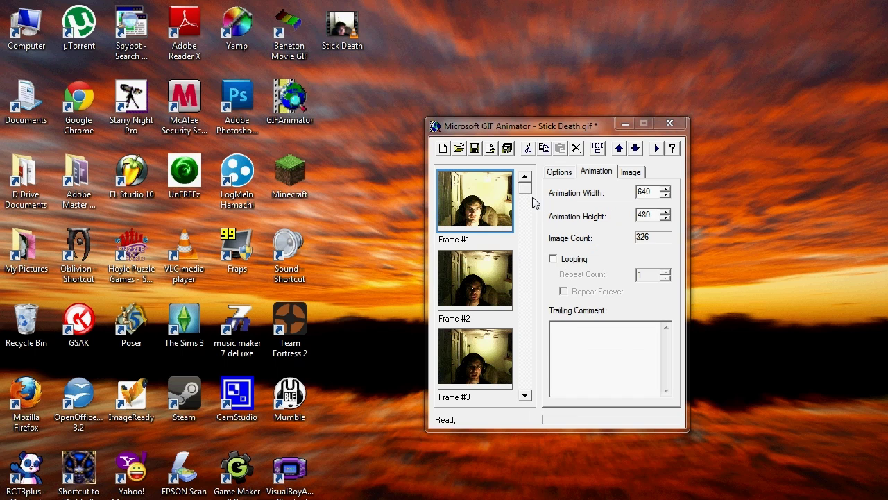
{"action": "left_click_drag", "start_coordinate": [530, 198], "coordinate": [472, 284]}
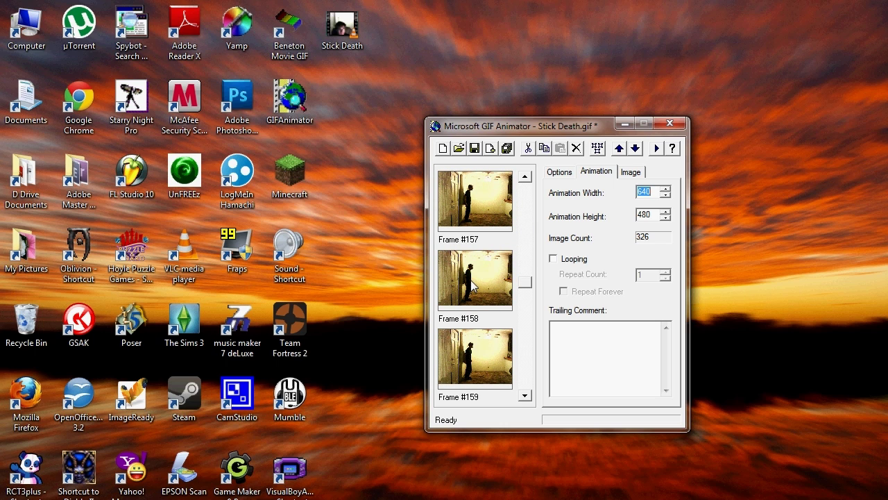
{"action": "left_click", "coordinate": [472, 285], "text": "shift"}
{"action": "left_click", "coordinate": [576, 149]}
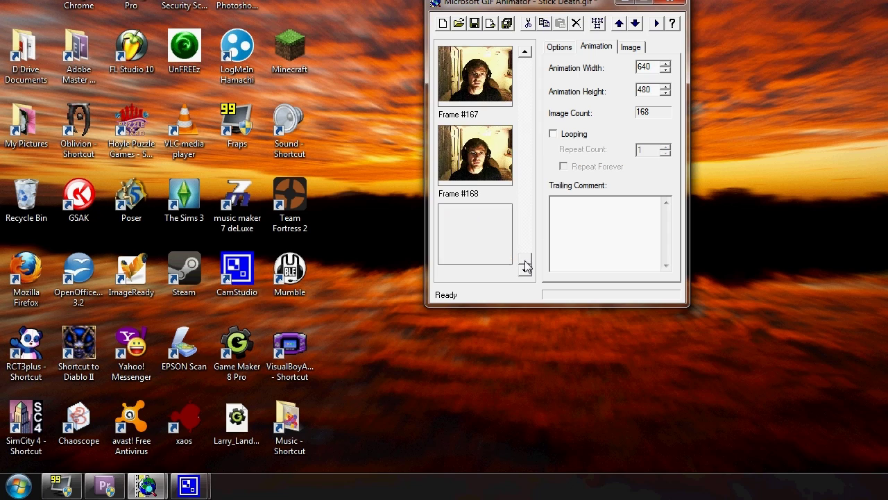
Delete the trailing frames of the animation, keeping only the first 21
{"action": "left_click_drag", "start_coordinate": [526, 389], "coordinate": [528, 272]}
{"action": "left_click_drag", "start_coordinate": [527, 147], "coordinate": [533, 90]}
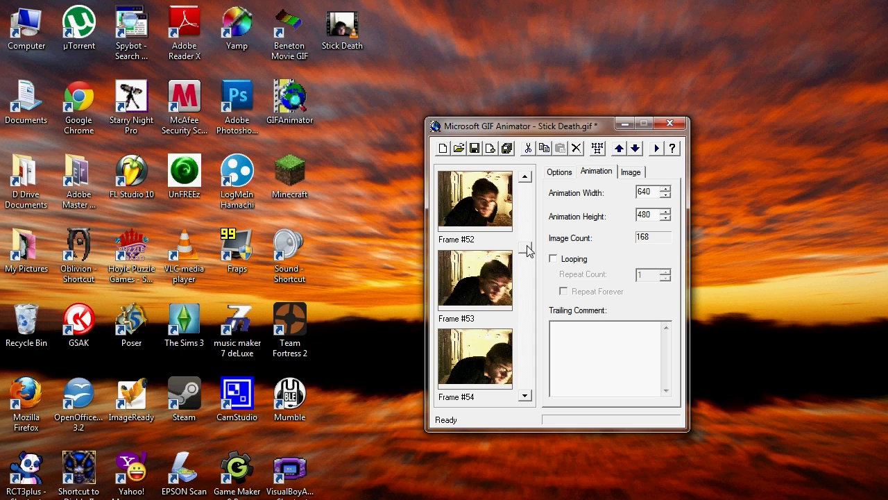
{"action": "left_click_drag", "start_coordinate": [528, 236], "coordinate": [522, 386]}
{"action": "left_click", "coordinate": [475, 278], "text": "shift"}
{"action": "left_click", "coordinate": [577, 149]}
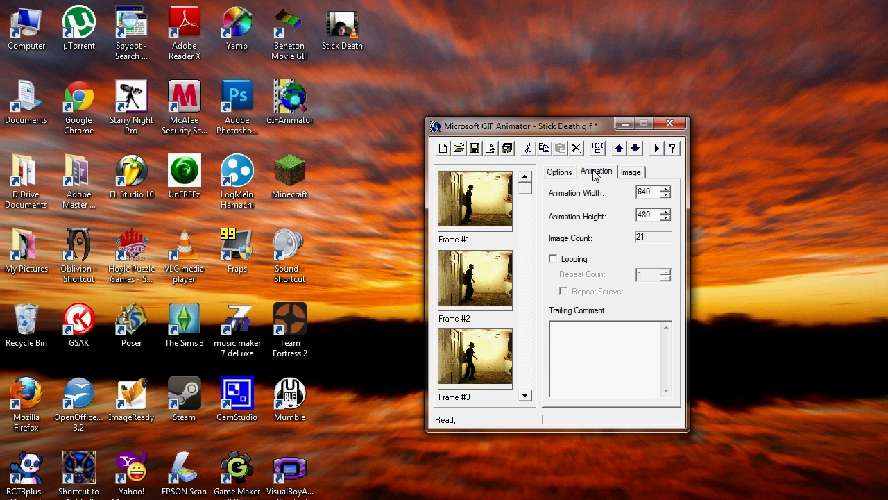
Enable looping for the animation and set it to repeat forever
{"action": "left_click", "coordinate": [569, 173]}
{"action": "left_click", "coordinate": [596, 171]}
{"action": "left_click", "coordinate": [559, 258]}
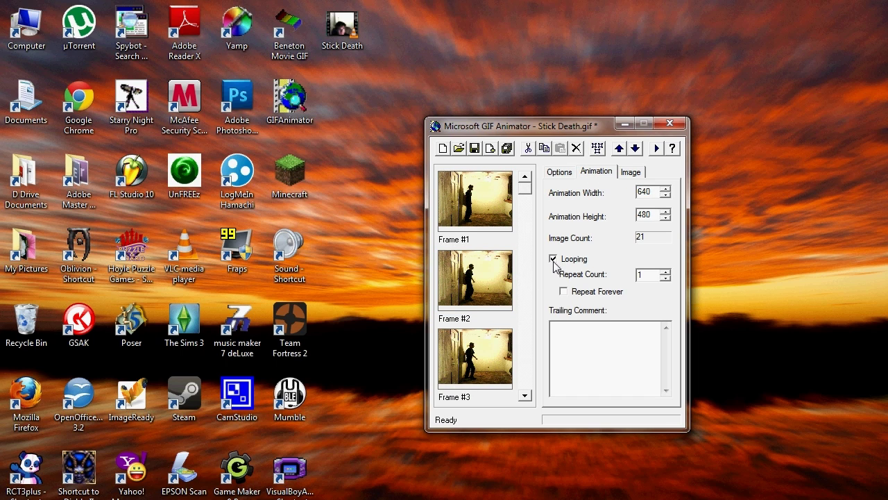
{"action": "left_click", "coordinate": [565, 292]}
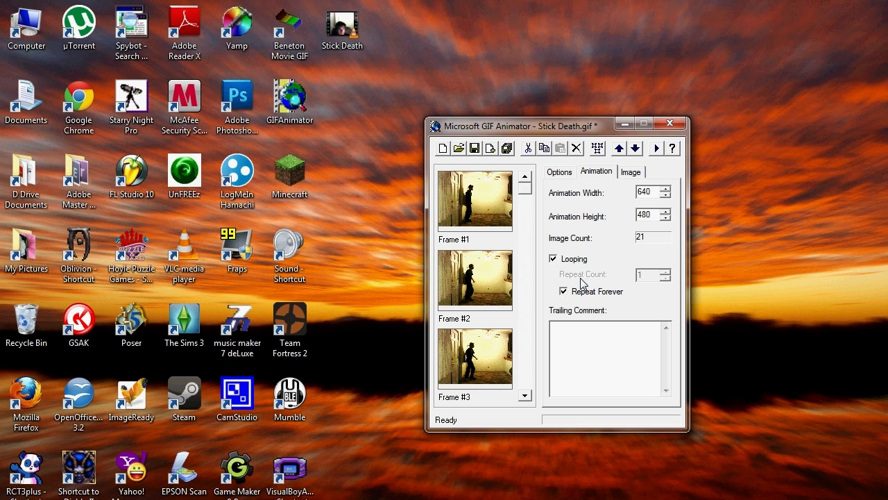
Save the animation to the Desktop as the GIF Stick Death and close GIF Animator
{"action": "left_click", "coordinate": [506, 148]}
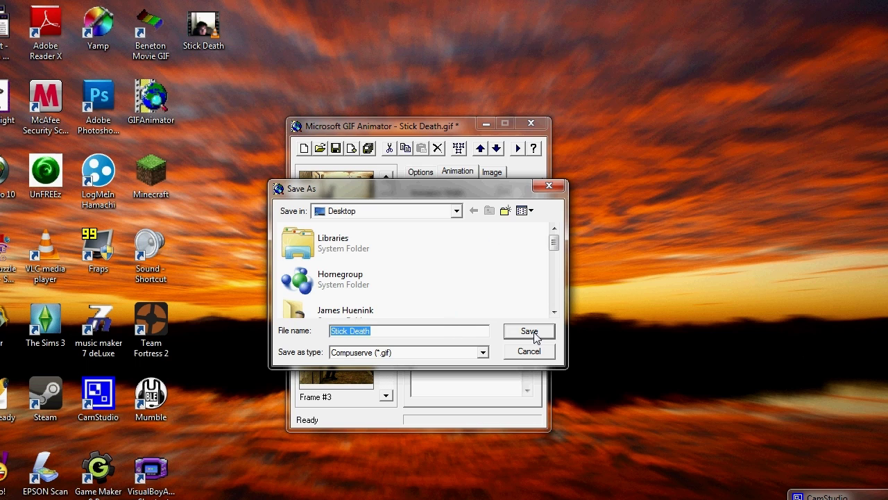
{"action": "left_click", "coordinate": [530, 331]}
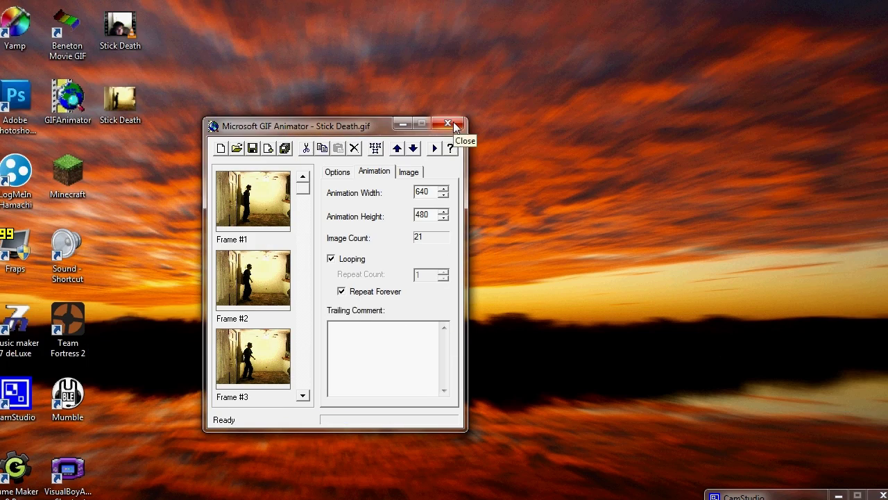
{"action": "left_click", "coordinate": [453, 123]}
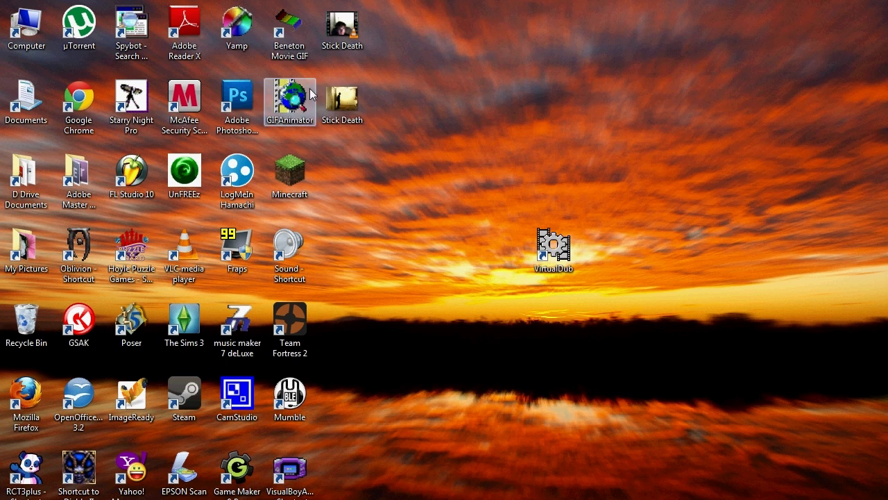
Launch Beneton Movie GIF and open the Stick Death GIF from the Desktop
{"action": "double_click", "coordinate": [294, 40]}
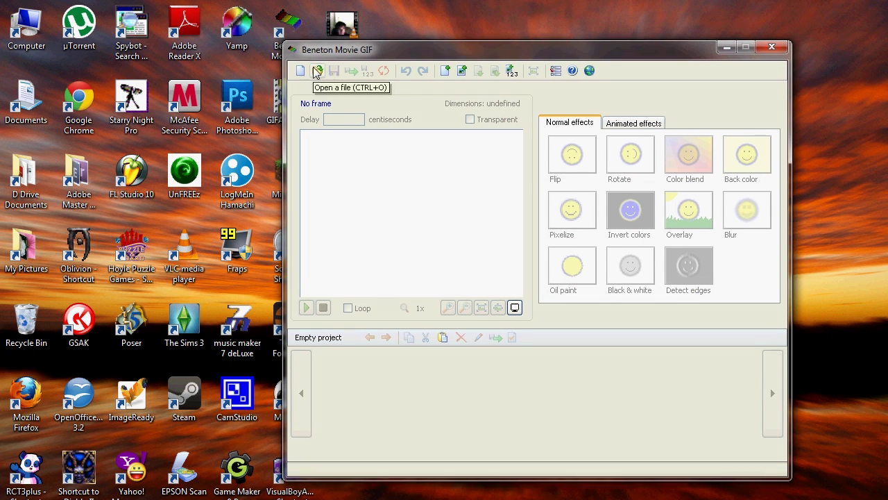
{"action": "left_click", "coordinate": [318, 65]}
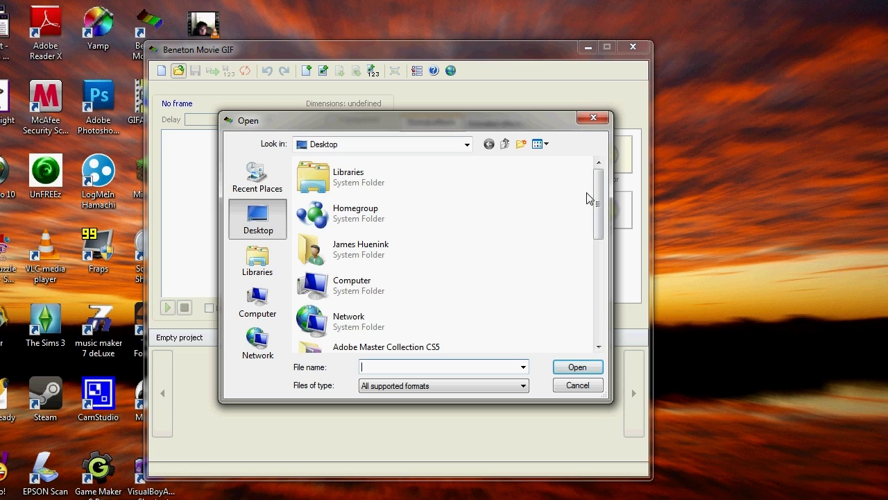
{"action": "left_click_drag", "start_coordinate": [598, 201], "coordinate": [599, 281]}
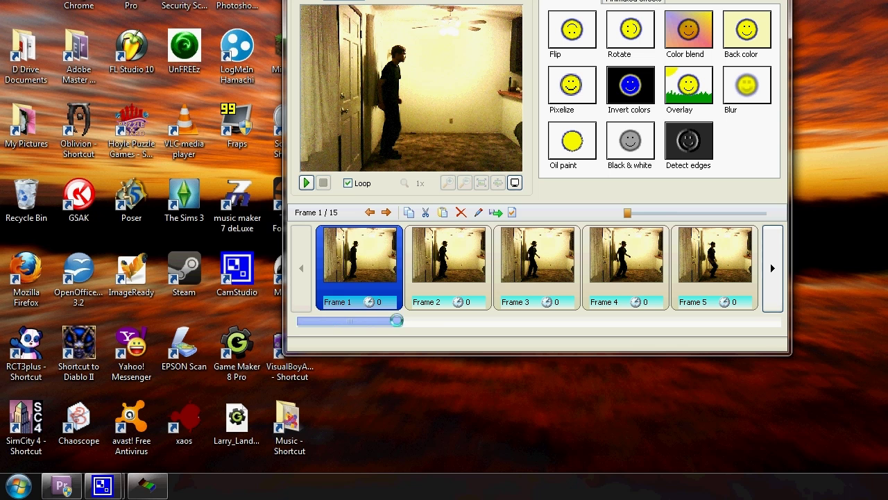
Open frame 11, with the leg extended in a kick, in the frame editor
{"action": "left_click_drag", "start_coordinate": [396, 322], "coordinate": [670, 322]}
{"action": "left_click", "coordinate": [625, 263]}
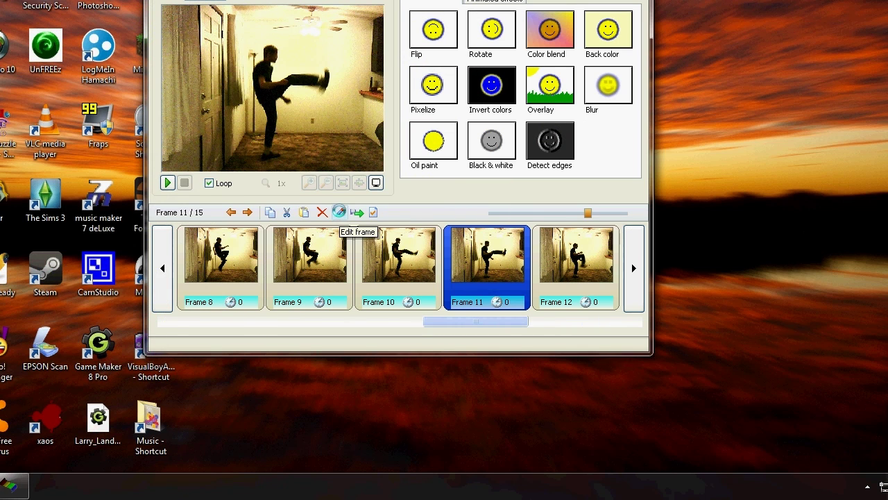
{"action": "left_click", "coordinate": [339, 212]}
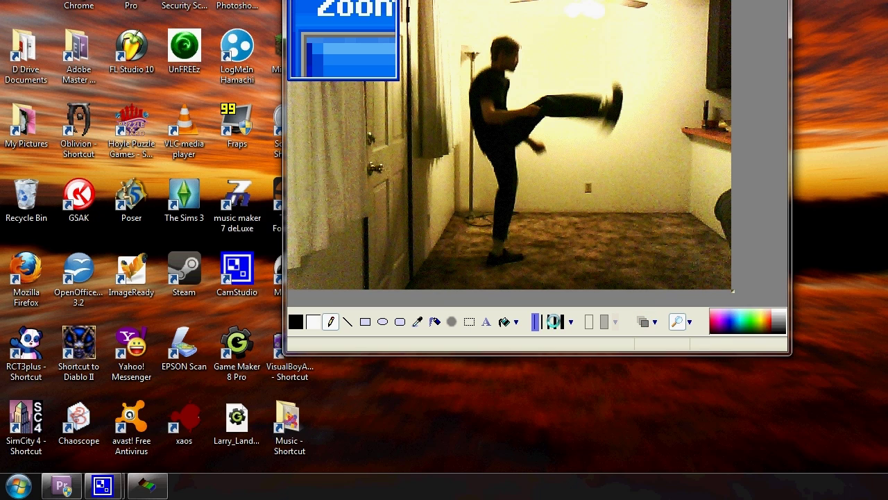
Set the frame editor's drawing colour to bright green and choose the third, medium-thick brush size
{"action": "left_click", "coordinate": [295, 321]}
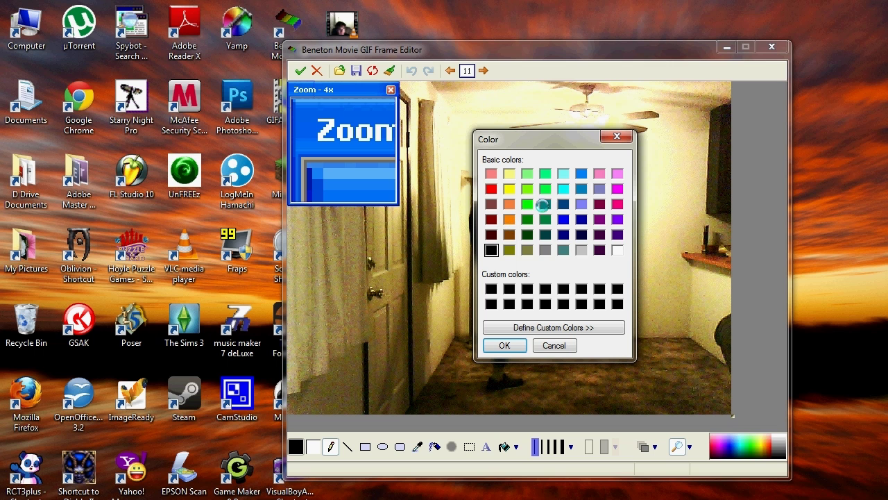
{"action": "left_click", "coordinate": [527, 204]}
{"action": "left_click", "coordinate": [504, 344]}
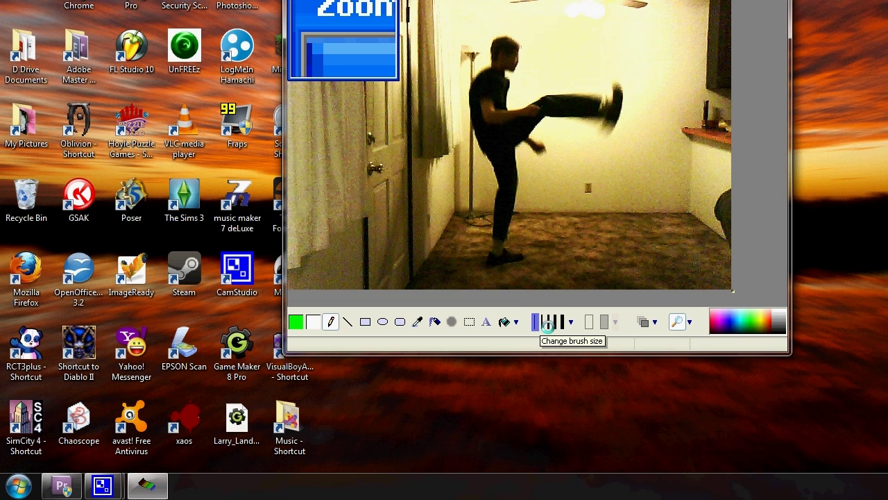
{"action": "left_click", "coordinate": [549, 322]}
Draw a green stick figure in frame 11 with its head at the kicking foot, and save the frame
{"action": "mouse_move", "coordinate": [623, 91]}
{"action": "left_mouse_down"}
{"action": "mouse_move", "coordinate": [662, 87]}
{"action": "mouse_move", "coordinate": [659, 103]}
{"action": "left_mouse_up"}
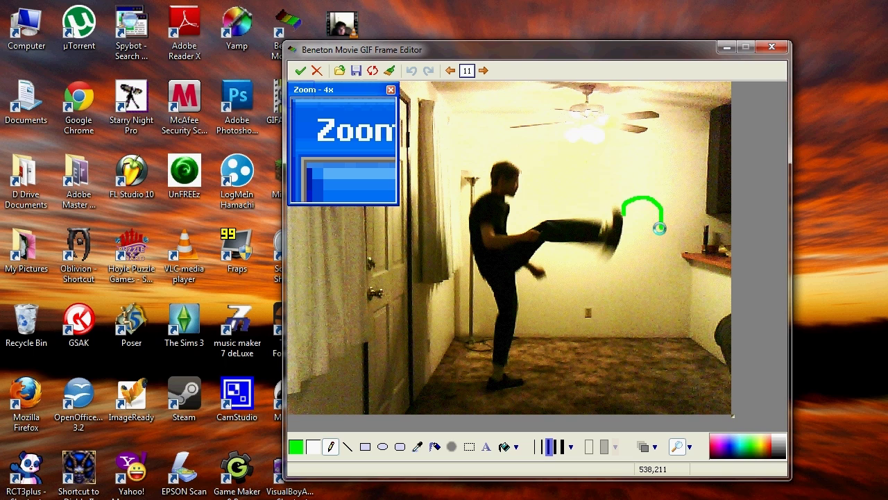
{"action": "key", "text": "ctrl+z"}
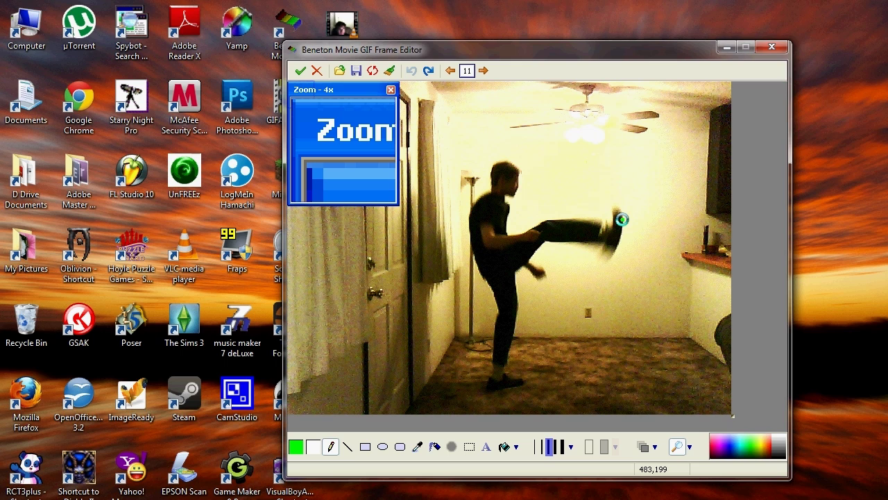
{"action": "key", "text": "ctrl+y"}
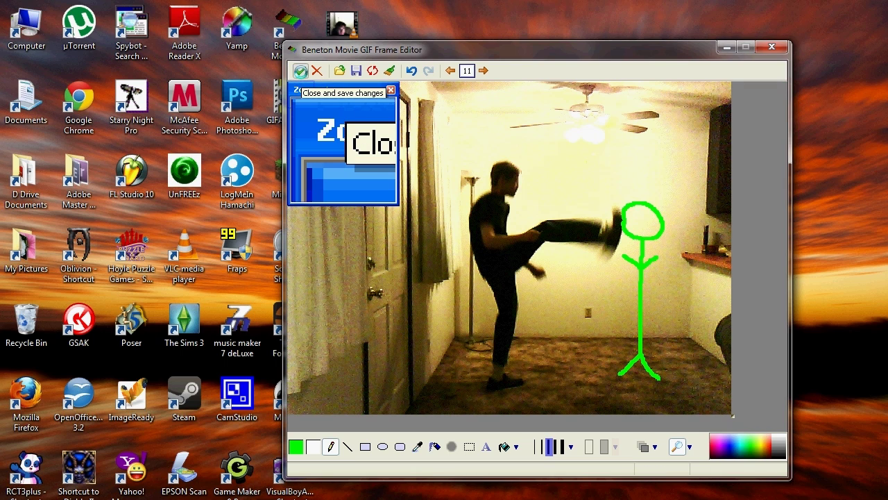
{"action": "left_click", "coordinate": [300, 71]}
Draw the green stick figure falling backward in frames 12 and 13, using the figure in the preceding frame as a guide
{"action": "left_click", "coordinate": [712, 391]}
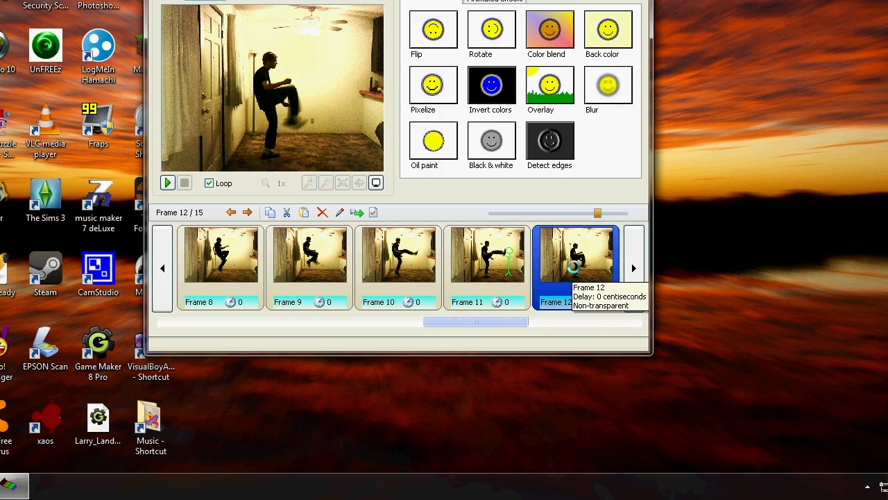
{"action": "left_click", "coordinate": [502, 258]}
{"action": "left_click", "coordinate": [575, 263]}
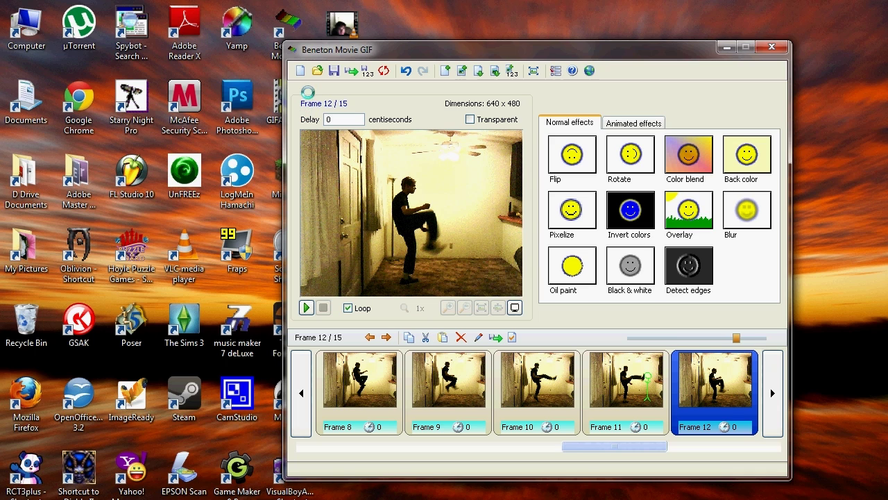
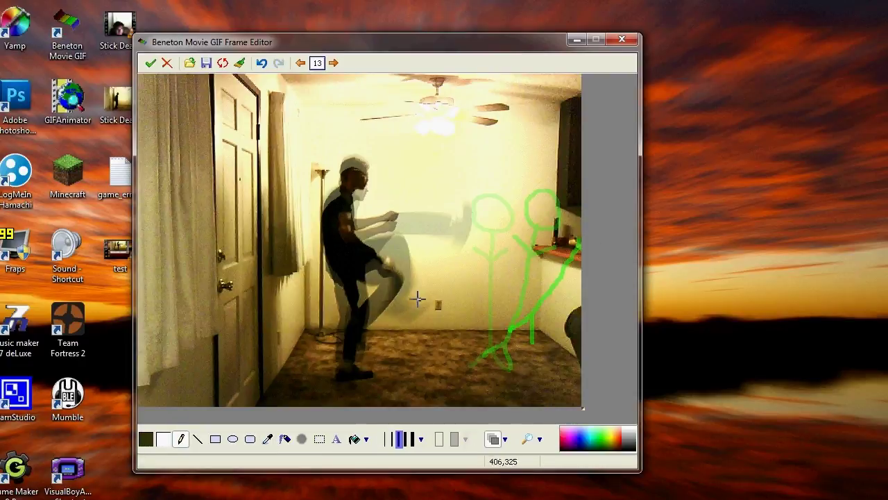
{"action": "left_click", "coordinate": [267, 439]}
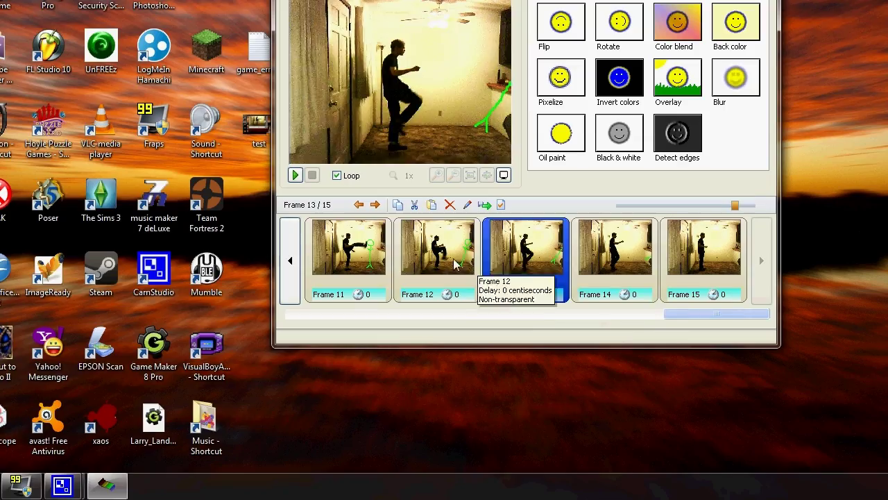
Draw the stick figure standing upright in frames 10 back to 7, rearranging neighbouring frames to trace from the adjacent drawing
{"action": "key", "text": "Left"}
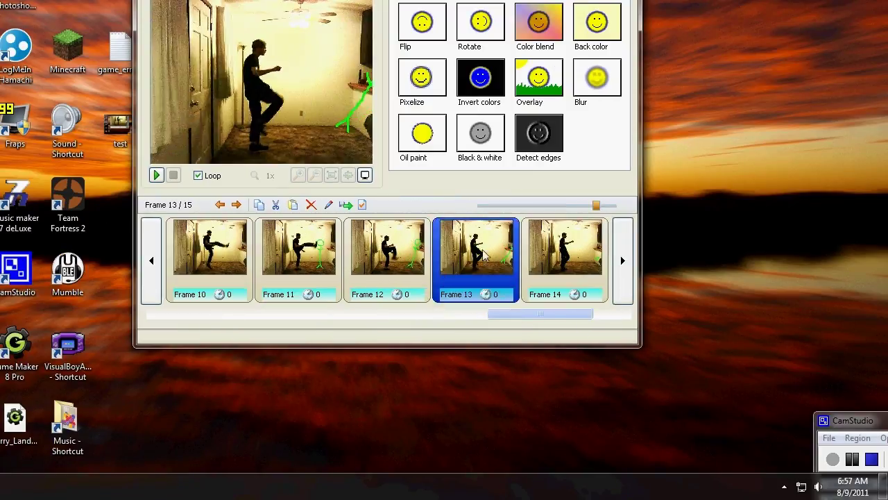
{"action": "key", "text": "Left"}
{"action": "left_click", "coordinate": [628, 411]}
{"action": "key", "text": "Left"}
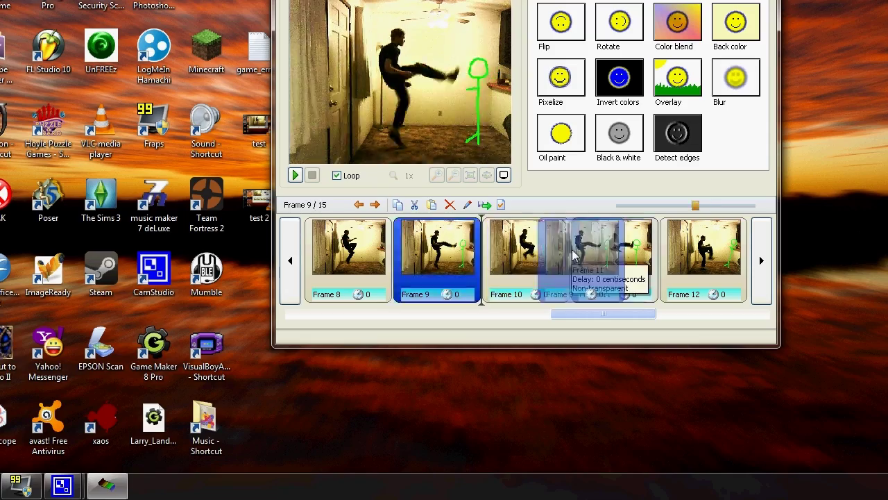
{"action": "left_click", "coordinate": [555, 239]}
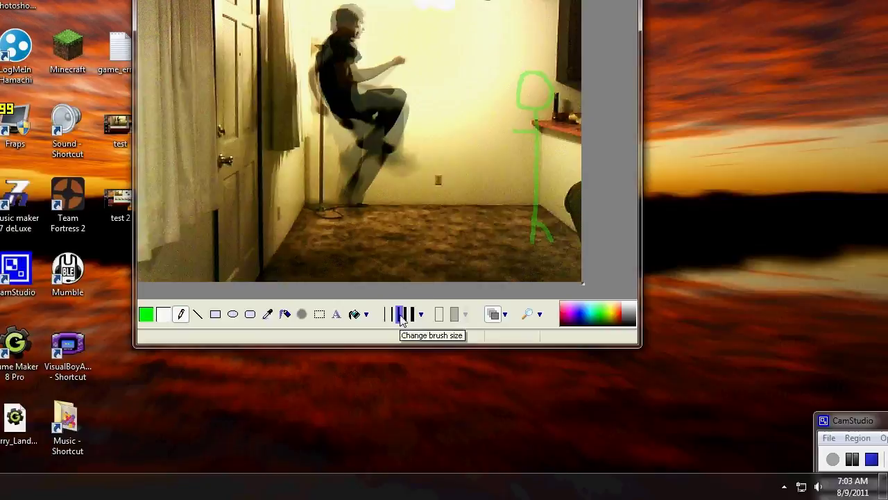
{"action": "left_click_drag", "start_coordinate": [555, 73], "coordinate": [568, 103]}
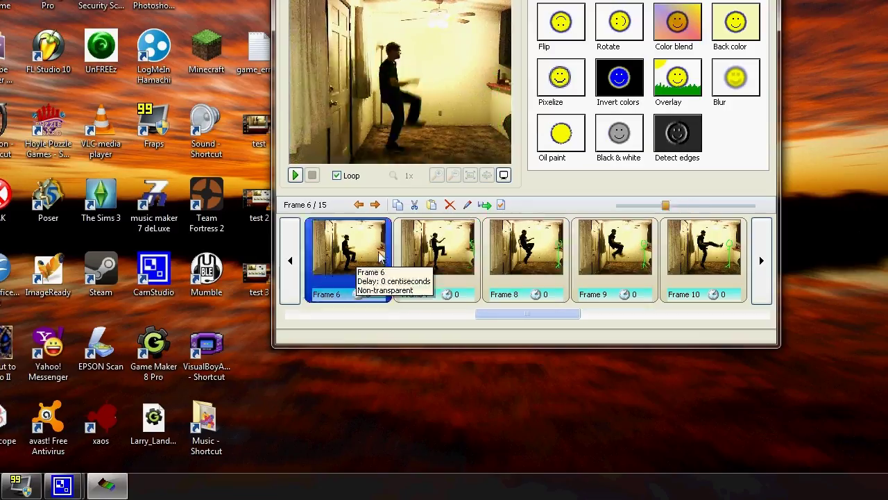
{"action": "left_click_drag", "start_coordinate": [559, 375], "coordinate": [447, 369]}
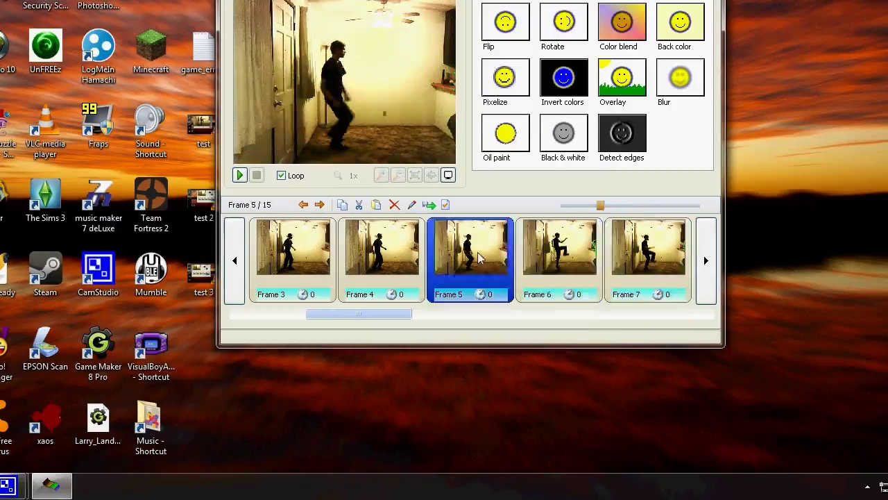
{"action": "left_click", "coordinate": [305, 263]}
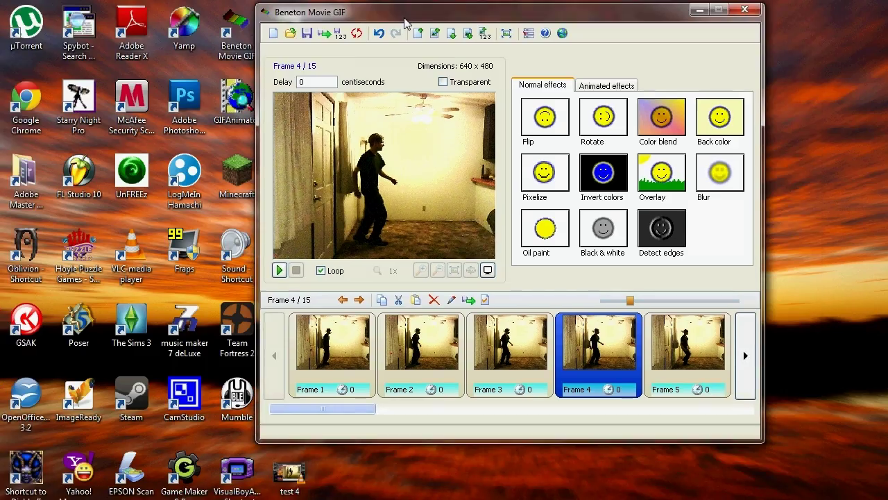
Save the animation to the Desktop as the GIF Stick Kick with endless looping
{"action": "left_click", "coordinate": [307, 35]}
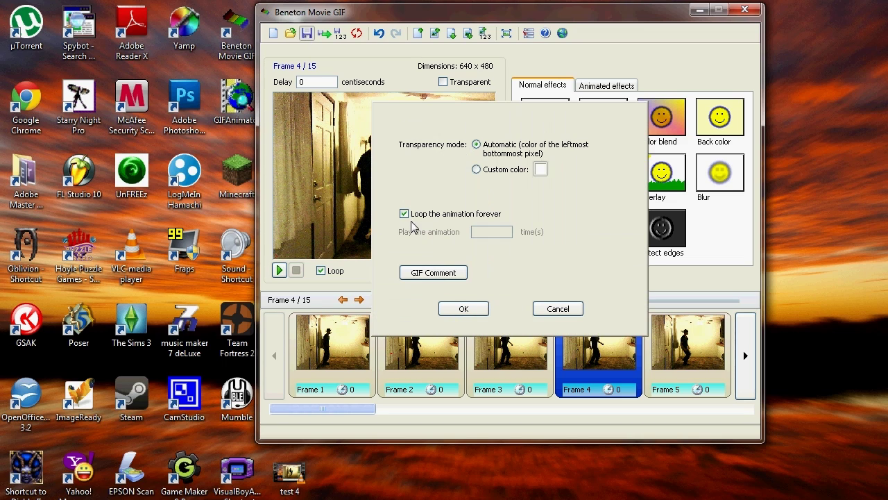
{"action": "left_click", "coordinate": [465, 309]}
{"action": "left_click", "coordinate": [501, 145]}
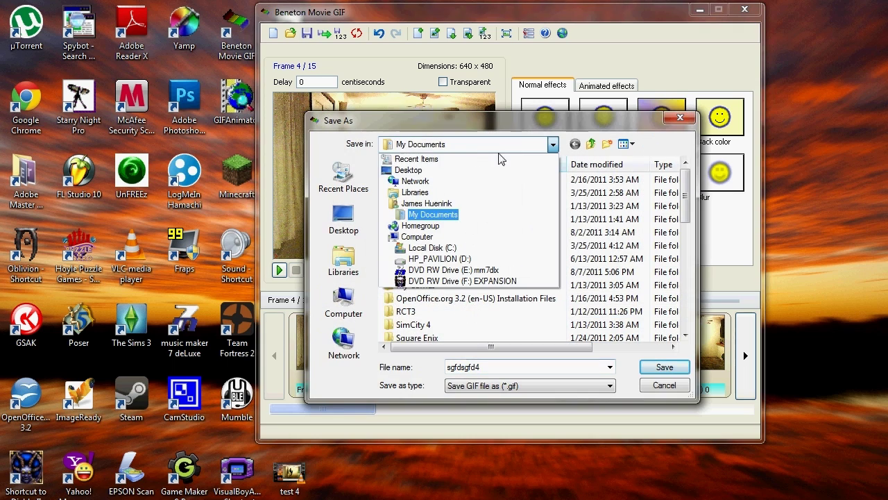
{"action": "left_click", "coordinate": [411, 170]}
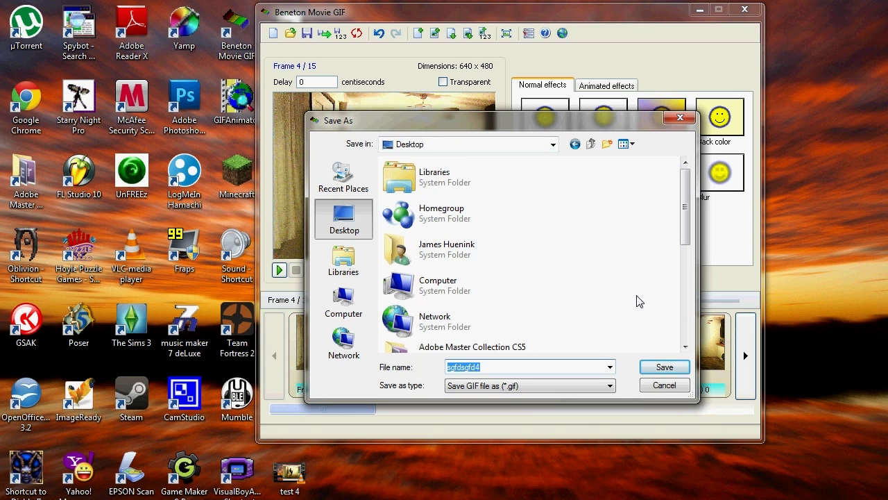
{"action": "type", "text": "Stick Fig"}
{"action": "key", "text": "BackSpace"}
{"action": "key", "text": "BackSpace"}
{"action": "key", "text": "BackSpace"}
{"action": "type", "text": "Ki"}
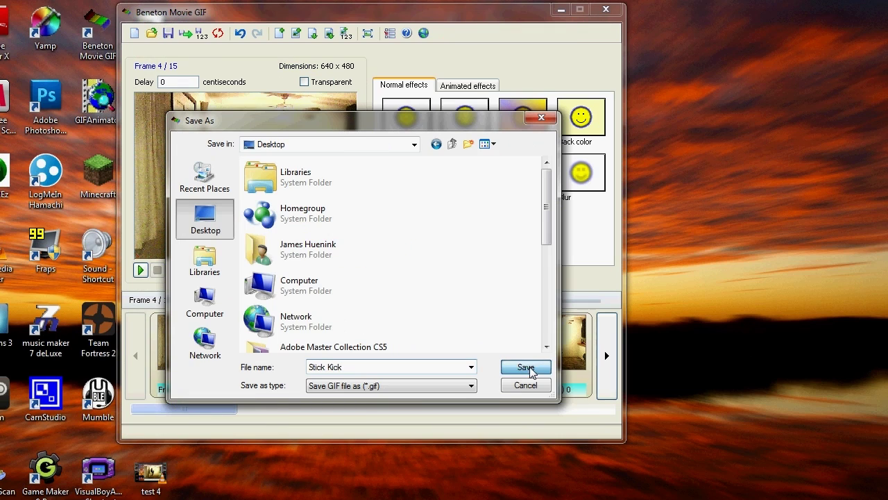
{"action": "left_click", "coordinate": [526, 368]}
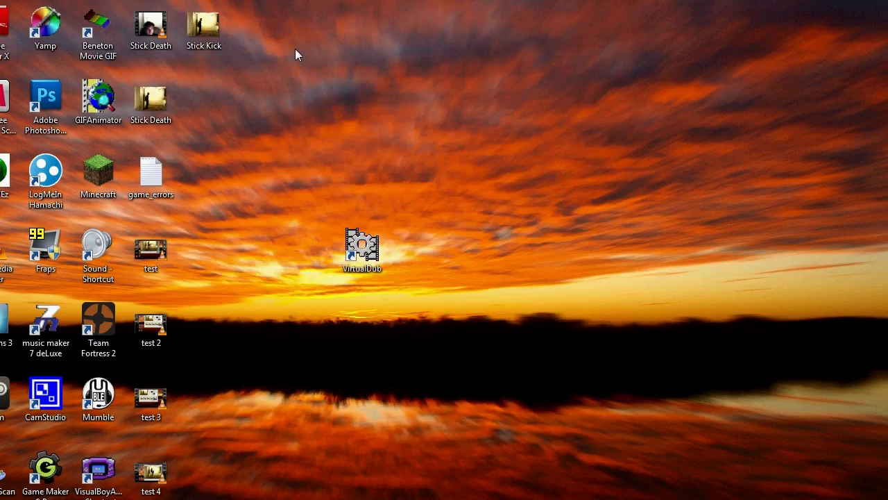
Play the Stick Kick GIF from the Desktop and close the viewer
{"action": "double_click", "coordinate": [343, 28]}
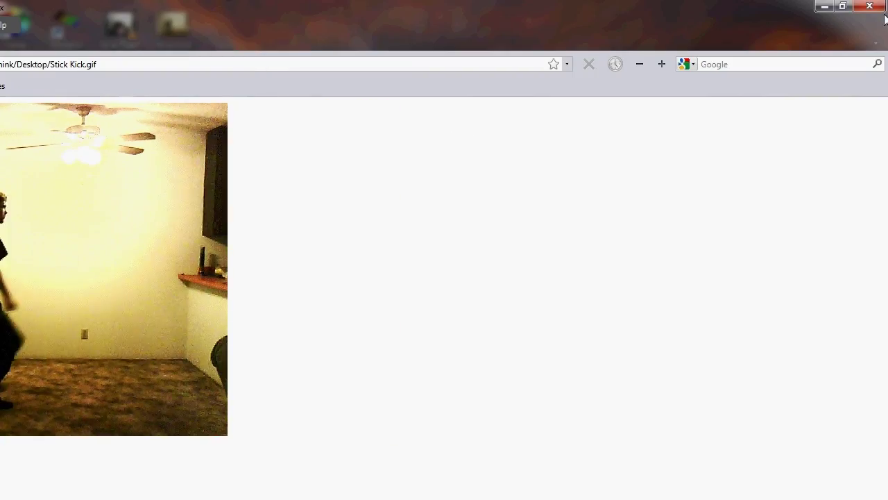
{"action": "left_click", "coordinate": [870, 6]}
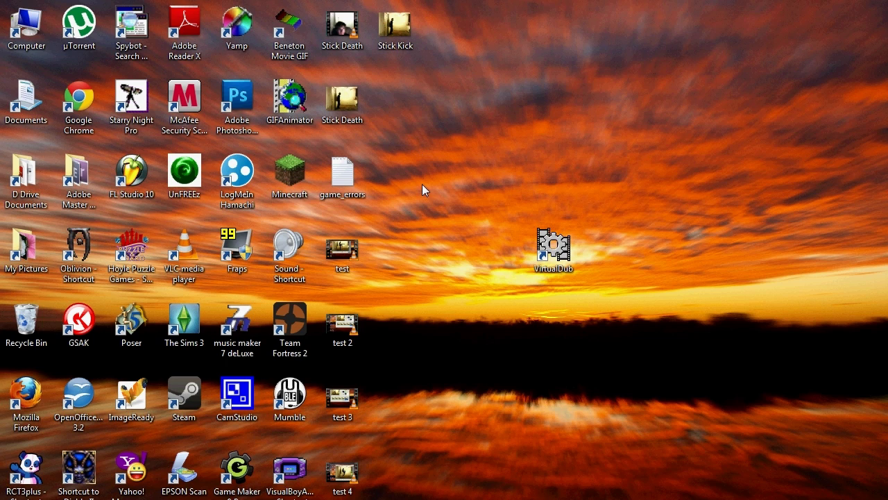
Launch VirtualDub and open the Stick Kick GIF from the Desktop
{"action": "double_click", "coordinate": [554, 246]}
{"action": "left_click", "coordinate": [11, 23]}
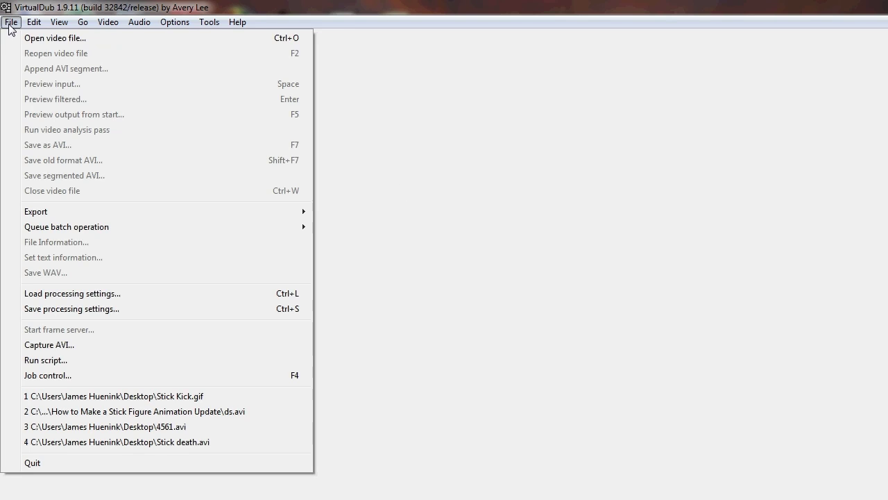
{"action": "left_click", "coordinate": [65, 41]}
{"action": "left_click_drag", "start_coordinate": [381, 97], "coordinate": [380, 212]}
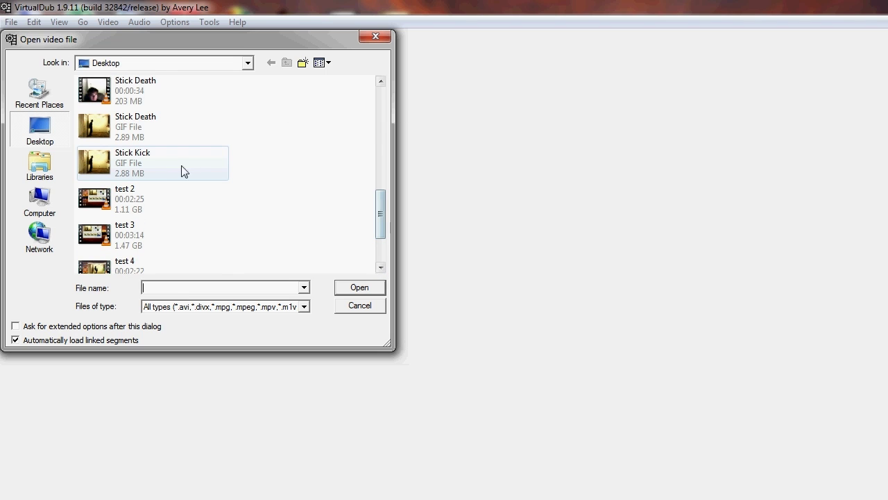
{"action": "left_click", "coordinate": [160, 163]}
{"action": "left_click", "coordinate": [360, 287]}
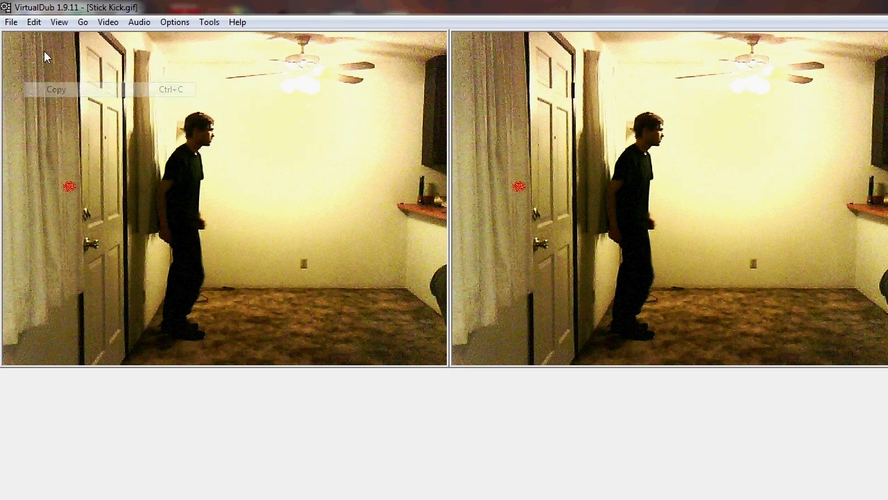
Paste the copied frames to extend the animation, and save it to the Desktop as the AVI Stick Kick
{"action": "left_click", "coordinate": [33, 22]}
{"action": "left_click", "coordinate": [48, 105]}
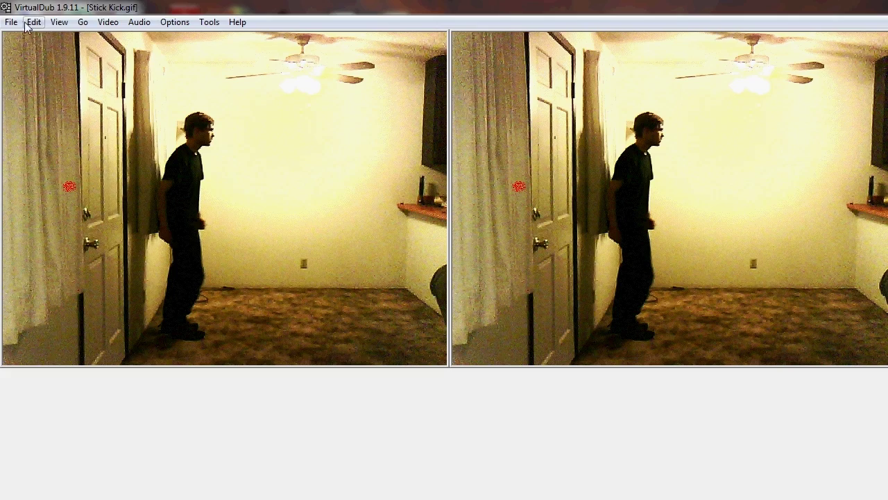
{"action": "left_click", "coordinate": [12, 22]}
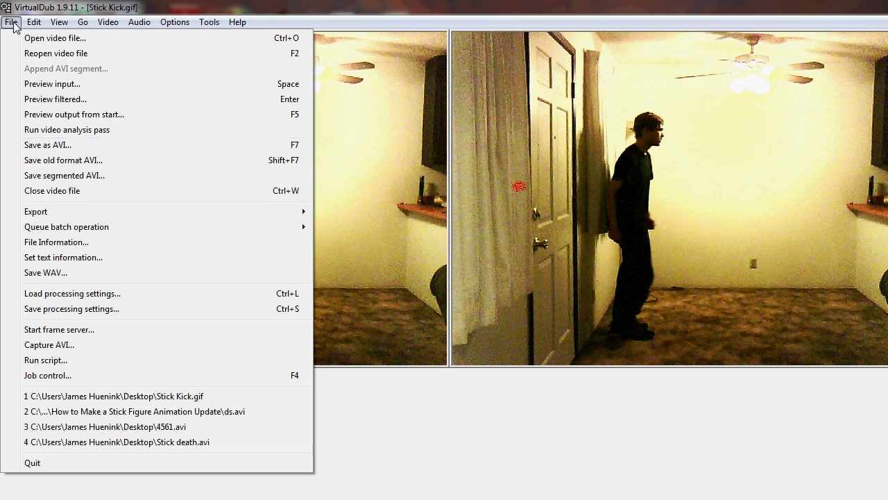
{"action": "left_click", "coordinate": [41, 151]}
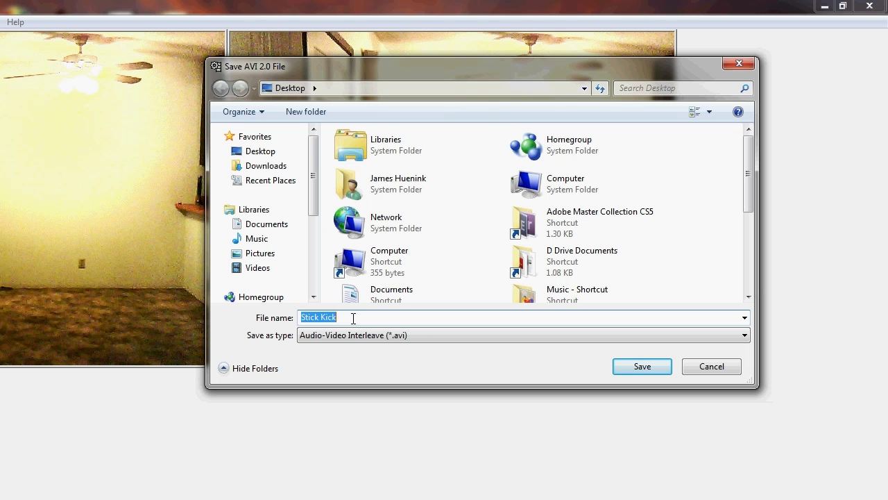
{"action": "left_click", "coordinate": [657, 369]}
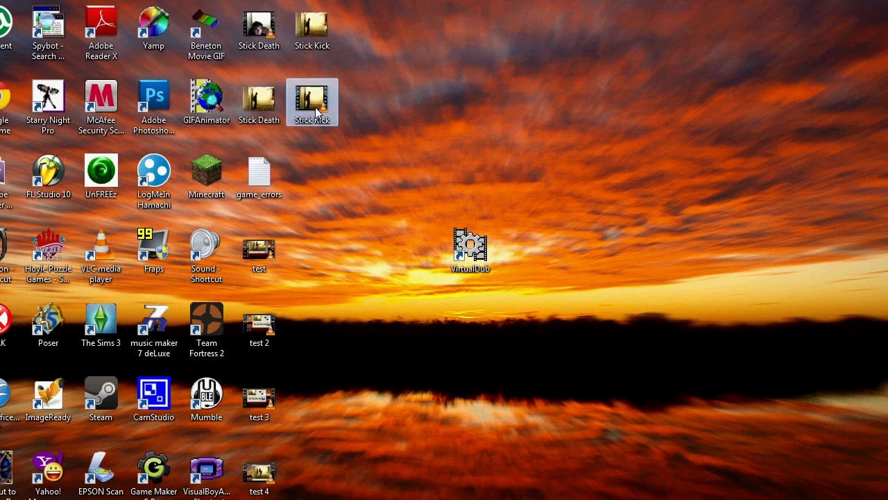
Play the Stick Kick AVI from the Desktop and close the media player
{"action": "double_click", "coordinate": [315, 108]}
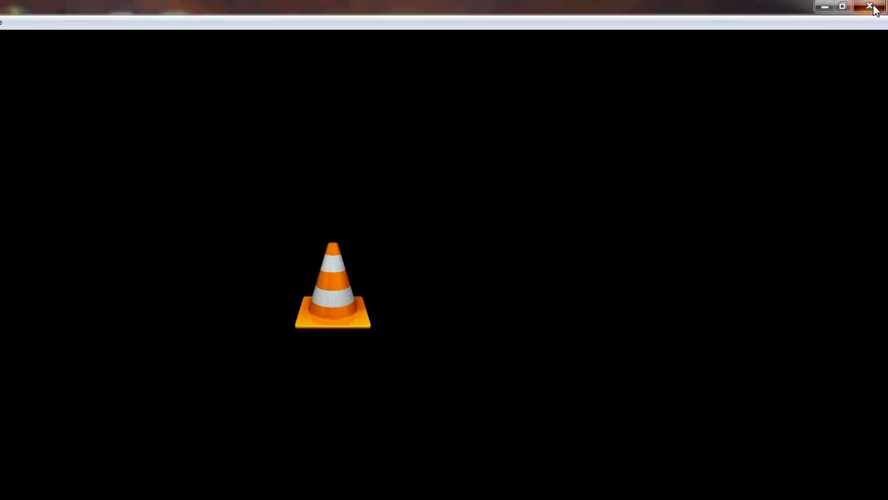
{"action": "left_click", "coordinate": [872, 6]}
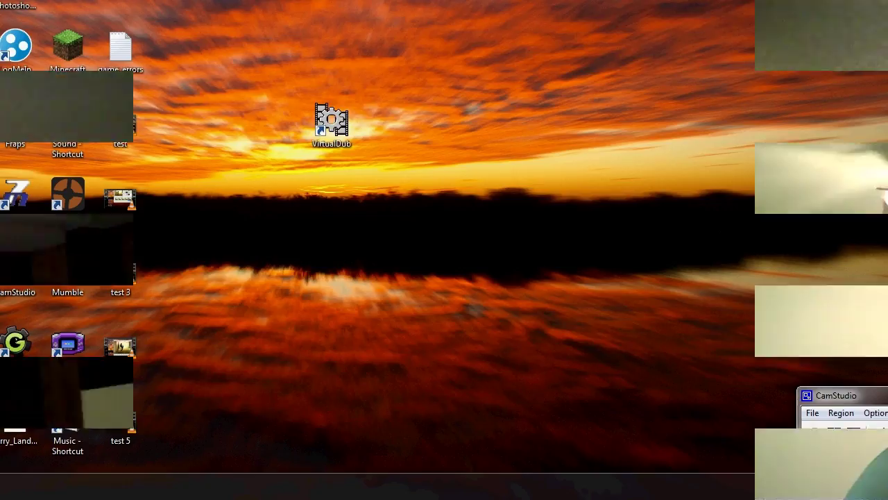